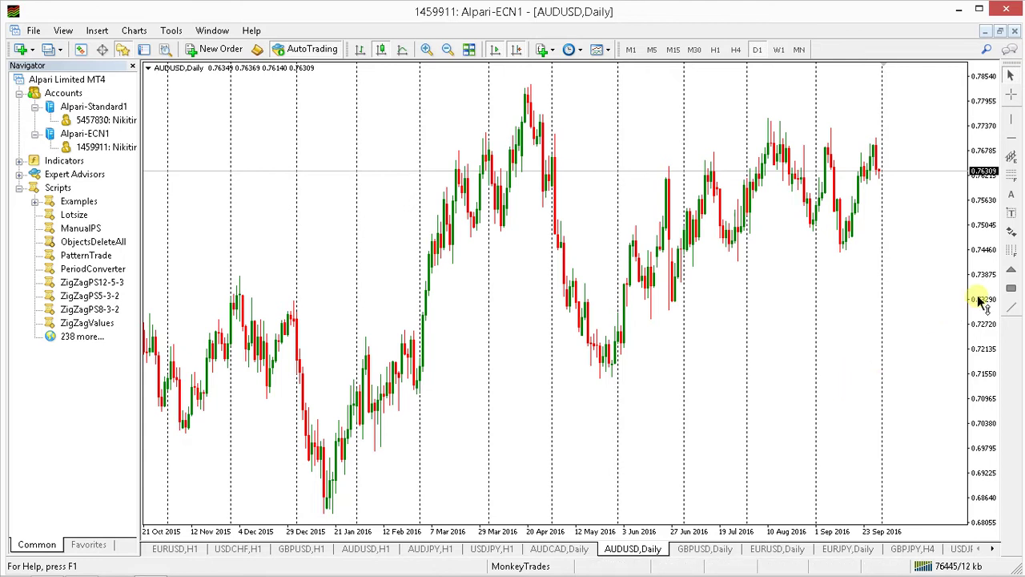
# Step: Trace the price swings with three connected trend lines: late-May low, 10 June high, mid-June low and 24 June high
pyautogui.click(1012, 307)
pyautogui.moveTo(599, 379); pyautogui.dragTo(637, 231)
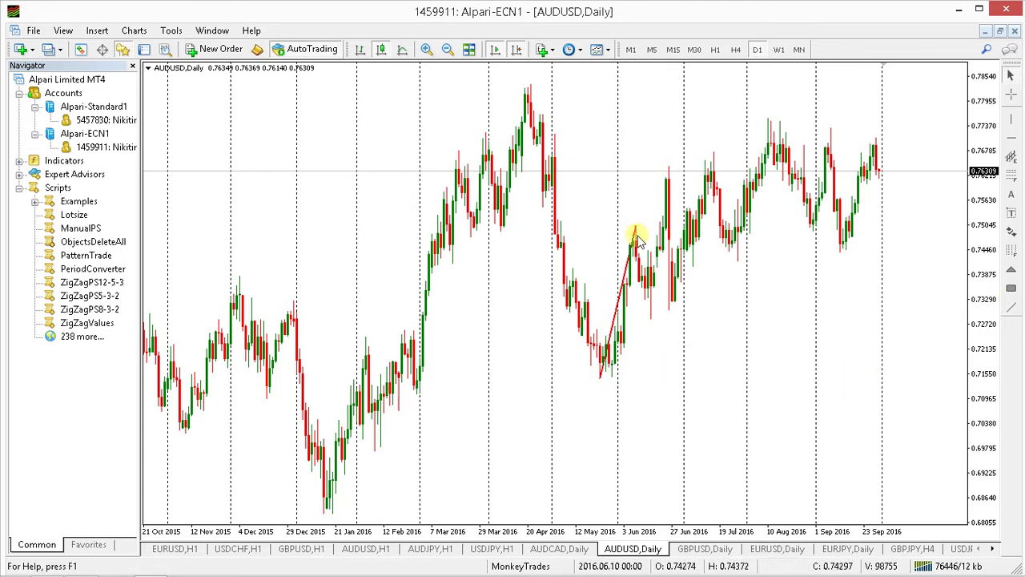
pyautogui.click(1012, 309)
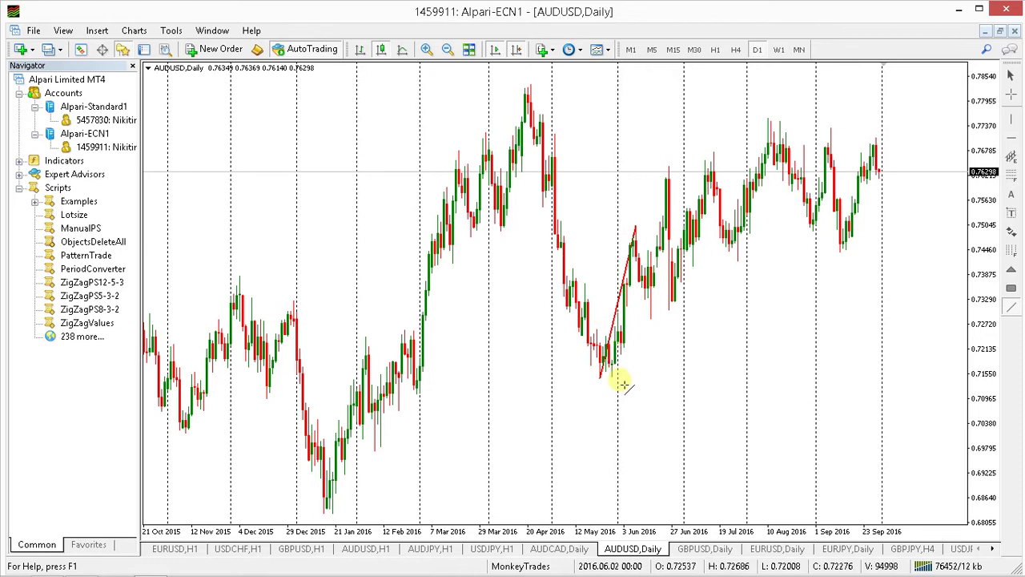
pyautogui.moveTo(637, 230); pyautogui.dragTo(656, 322)
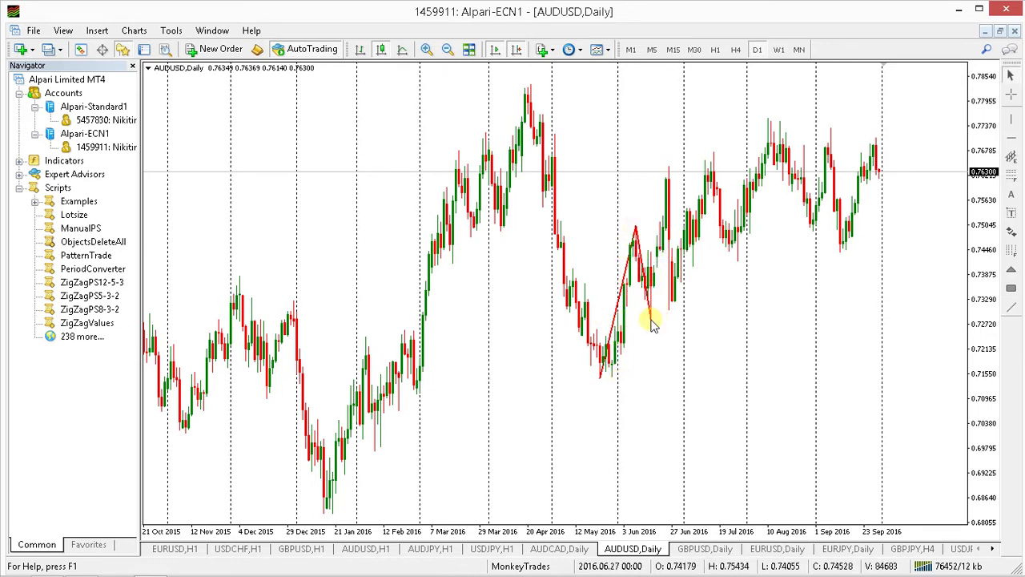
pyautogui.click(1011, 308)
pyautogui.moveTo(653, 321)
pyautogui.mouseDown()
pyautogui.moveTo(657, 160)
pyautogui.moveTo(671, 168)
pyautogui.mouseUp()
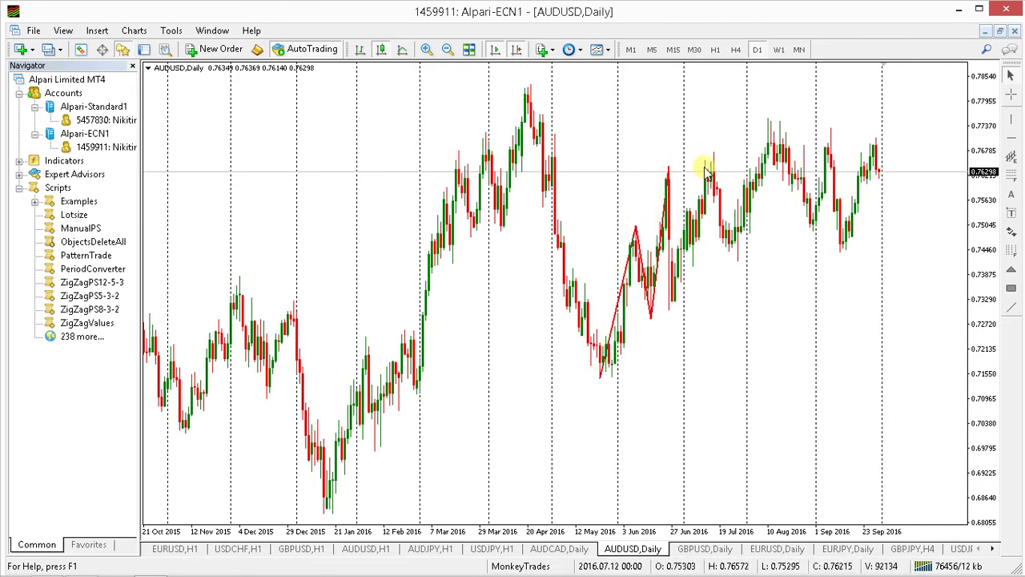
# Step: Trace the next swings with trend lines from the 24 June low through the mid-July high and 27 July low to the 10 August high
pyautogui.click(1007, 312)
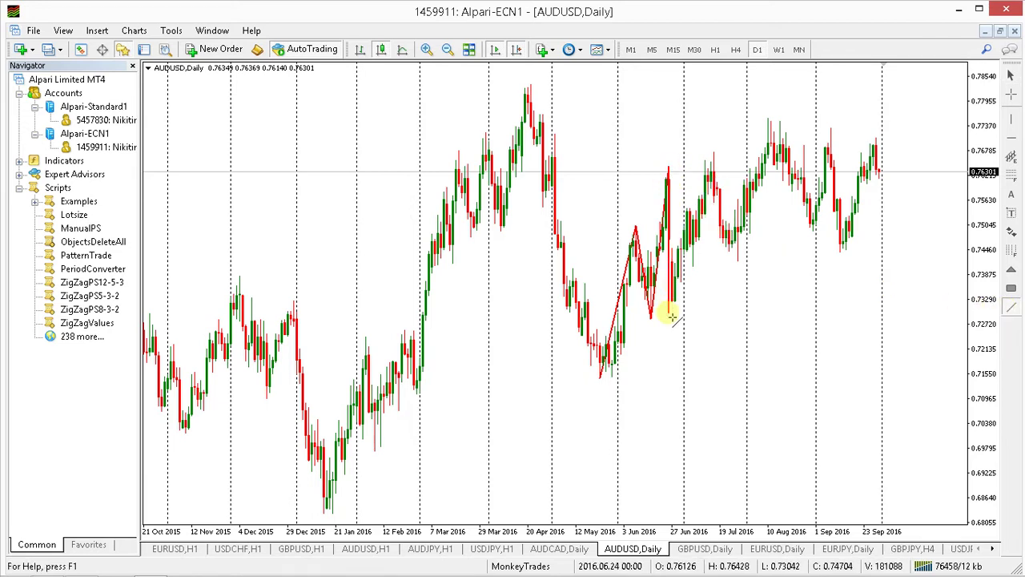
pyautogui.moveTo(669, 313); pyautogui.dragTo(712, 151)
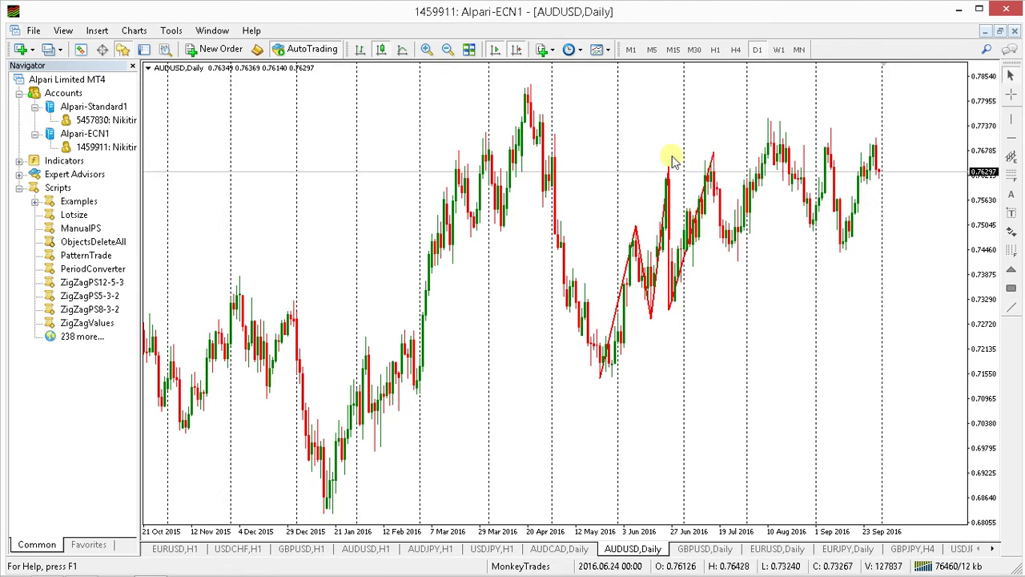
pyautogui.click(1010, 306)
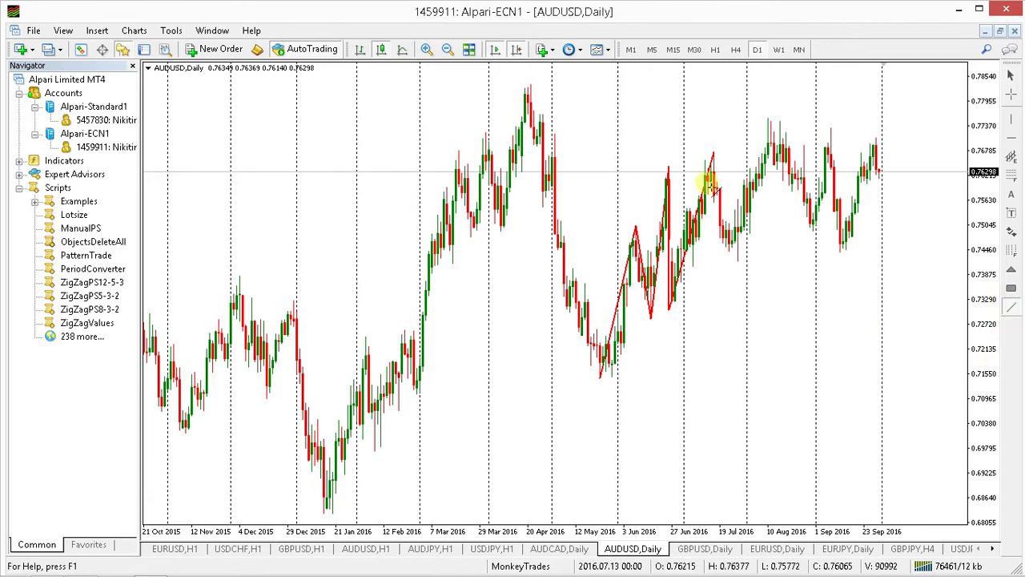
pyautogui.moveTo(715, 154); pyautogui.dragTo(740, 258)
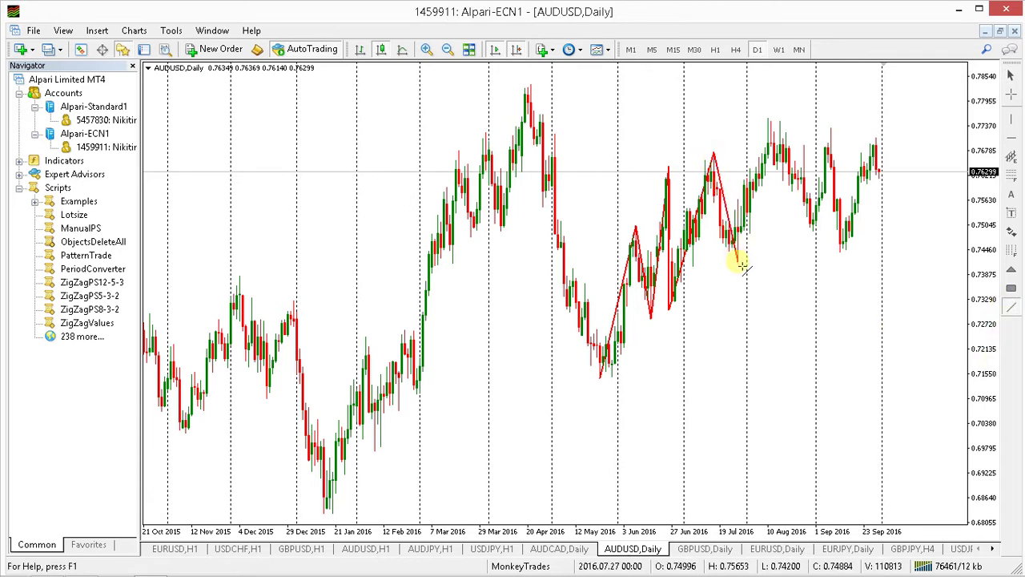
pyautogui.click(1012, 305)
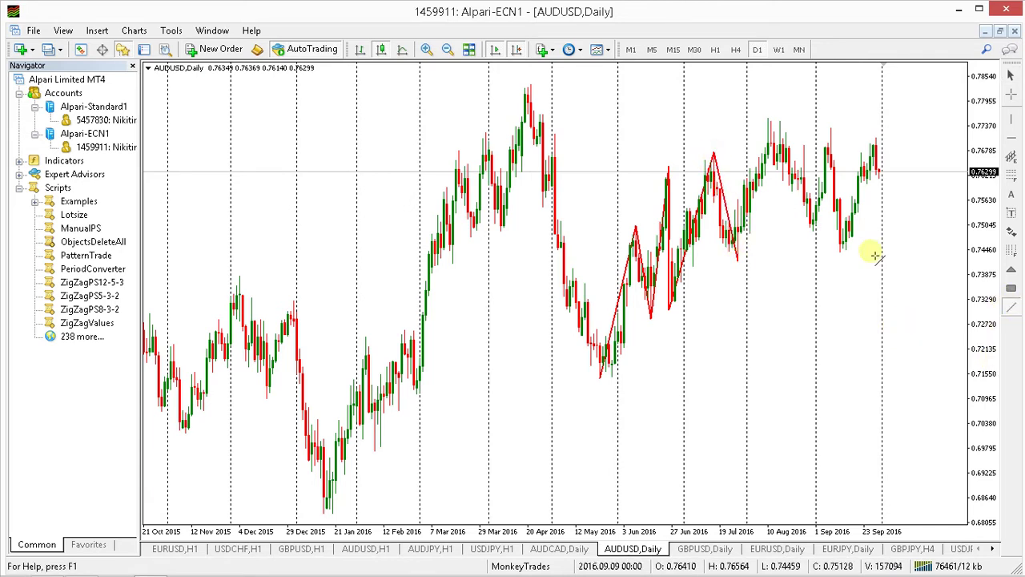
pyautogui.moveTo(737, 262); pyautogui.dragTo(769, 121)
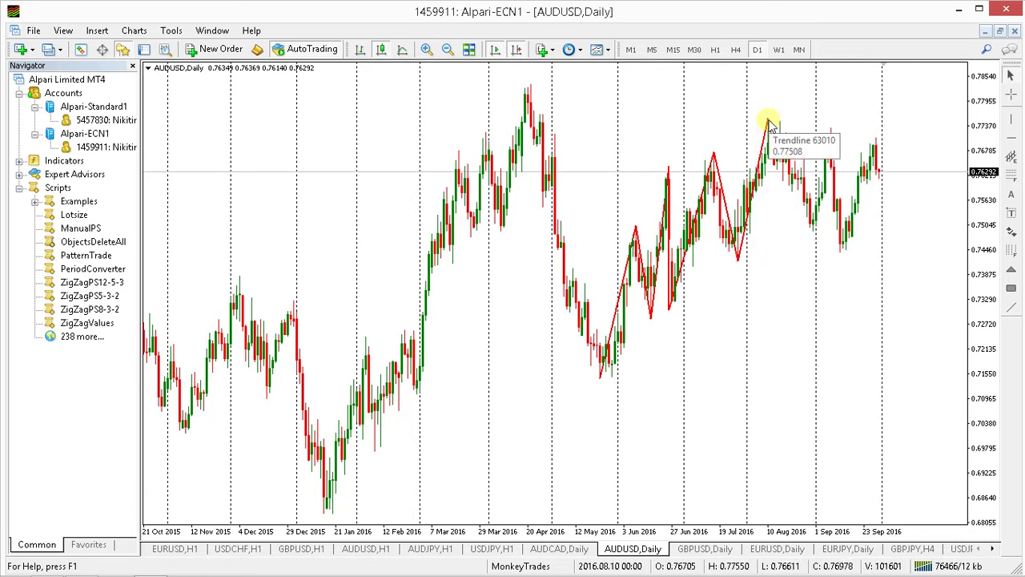
# Step: Draw a rectangle between the 27 July low and the 10 August high, extending it past the latest candles
pyautogui.middleClick(665, 146)
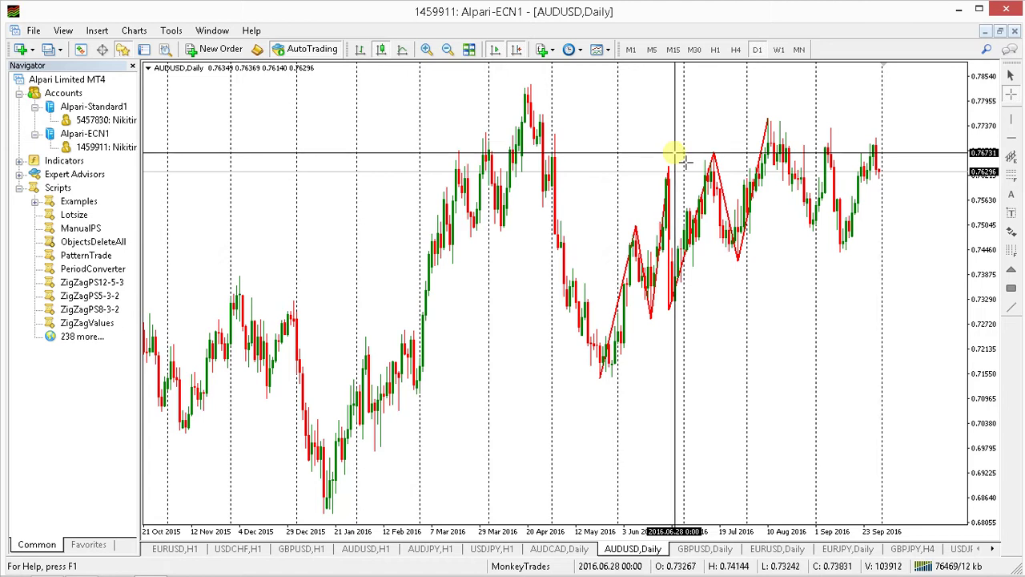
pyautogui.middleClick(677, 151)
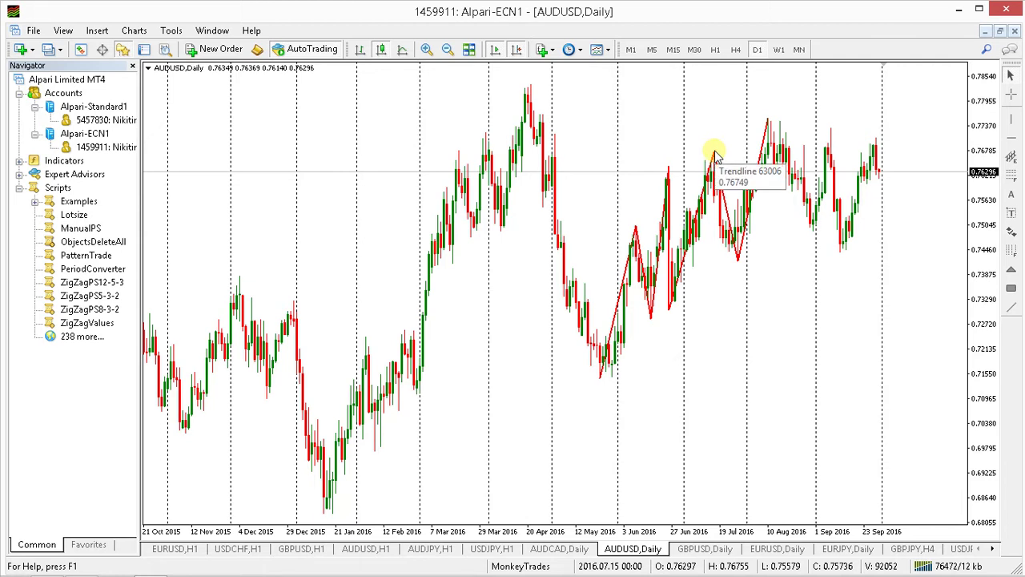
pyautogui.click(1011, 288)
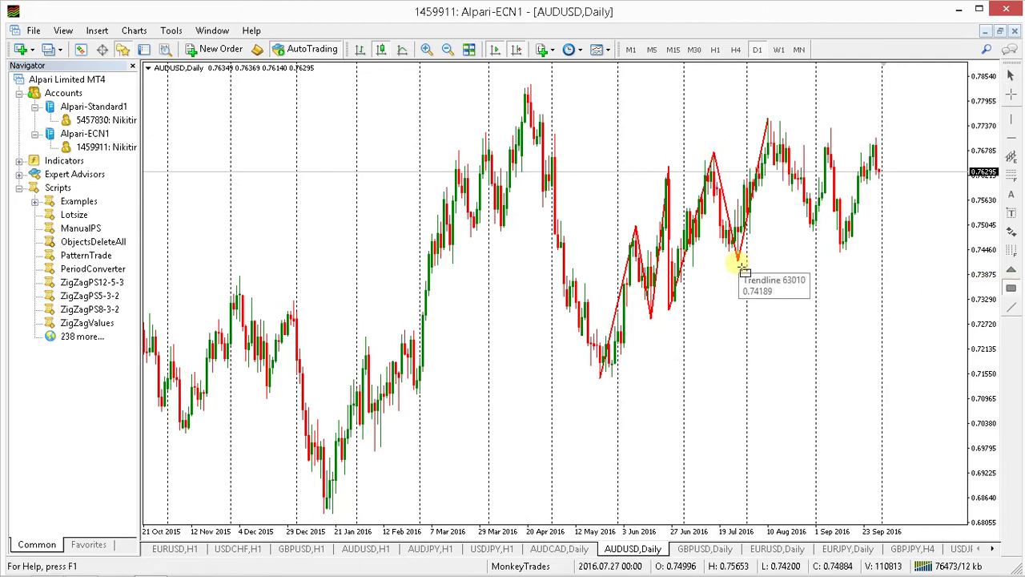
pyautogui.moveTo(929, 269); pyautogui.dragTo(953, 122)
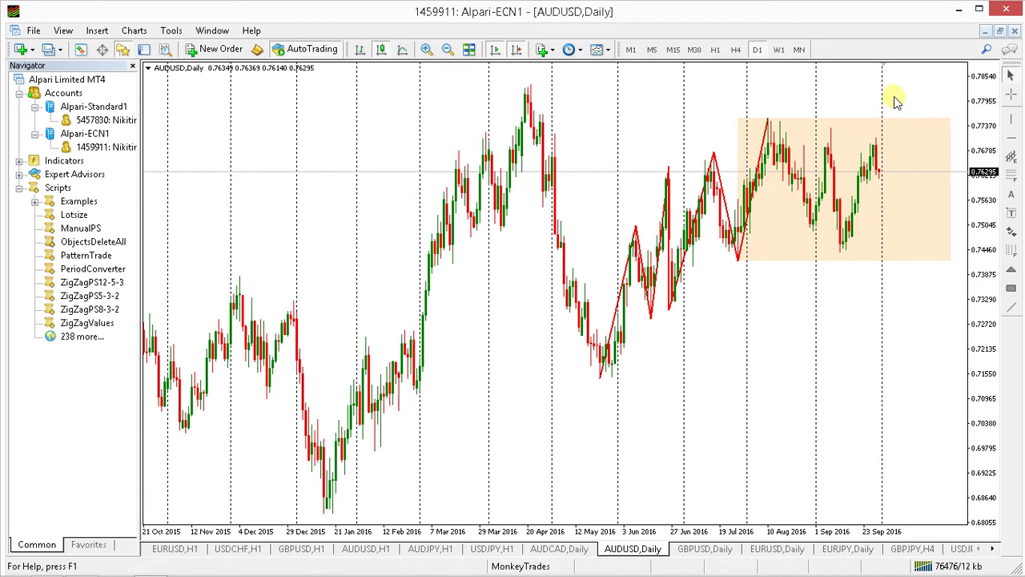
# Step: Trace the swings with trend lines from the 10 August high to the late-August low and up to the 8 September high
pyautogui.click(1012, 309)
pyautogui.moveTo(845, 250); pyautogui.dragTo(912, 328)
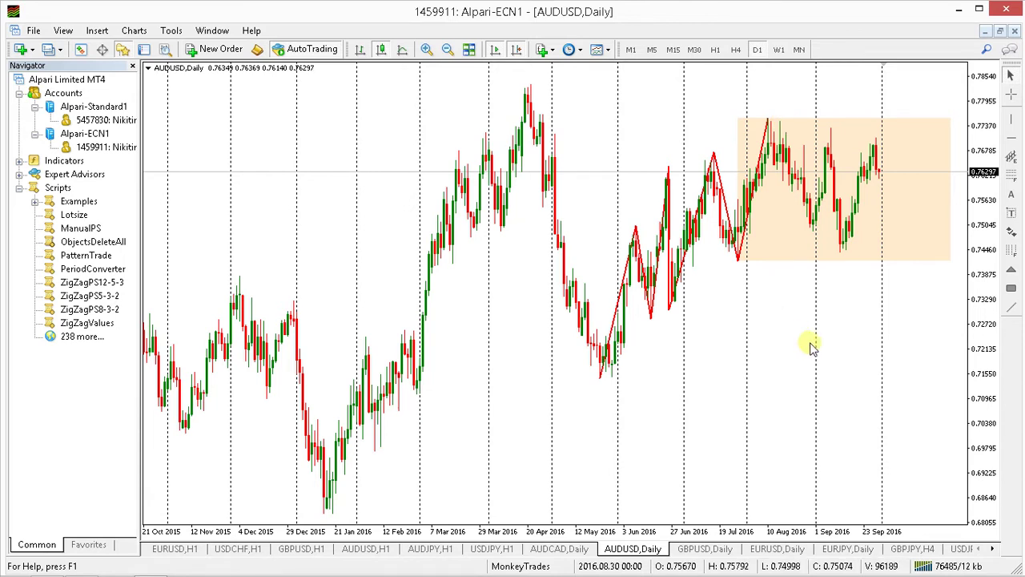
pyautogui.click(1009, 307)
pyautogui.moveTo(766, 121)
pyautogui.mouseDown()
pyautogui.moveTo(815, 238)
pyautogui.moveTo(830, 127)
pyautogui.mouseUp()
pyautogui.click(1010, 306)
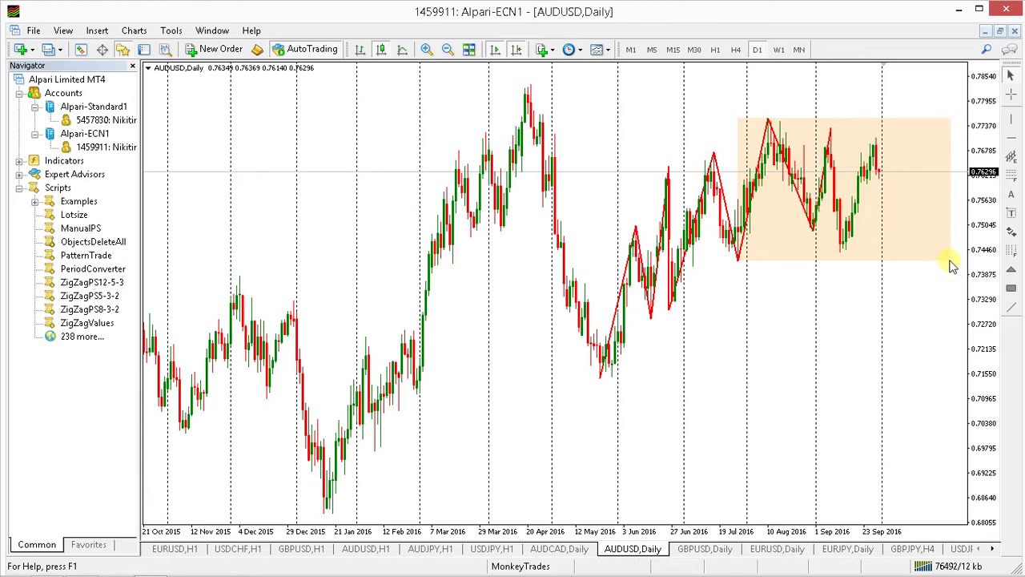
# Step: Shrink the rectangle to the zone around the highs and trace the swings to the 13 September low and 29 September high
pyautogui.moveTo(955, 267); pyautogui.dragTo(940, 148)
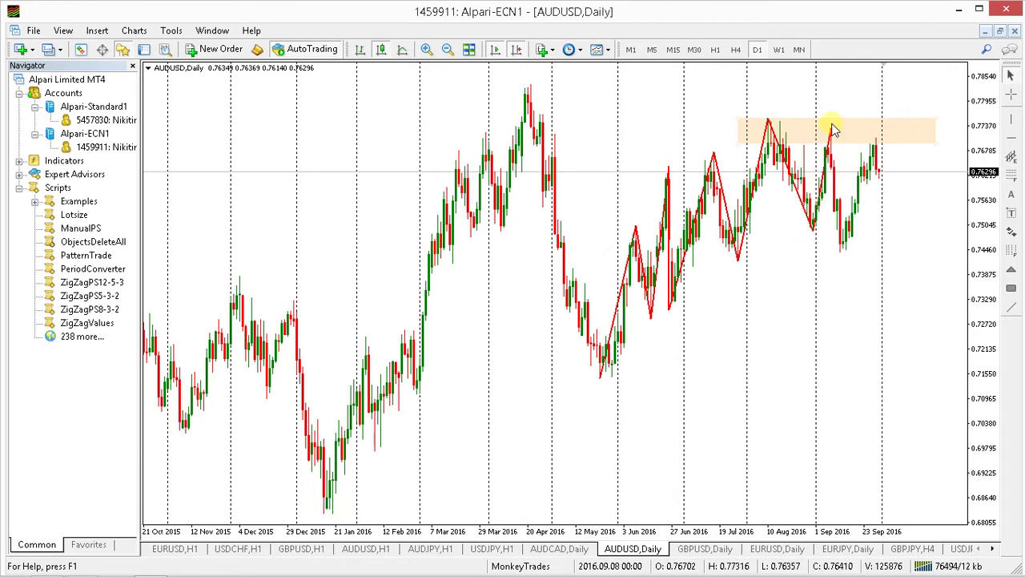
pyautogui.click(1011, 307)
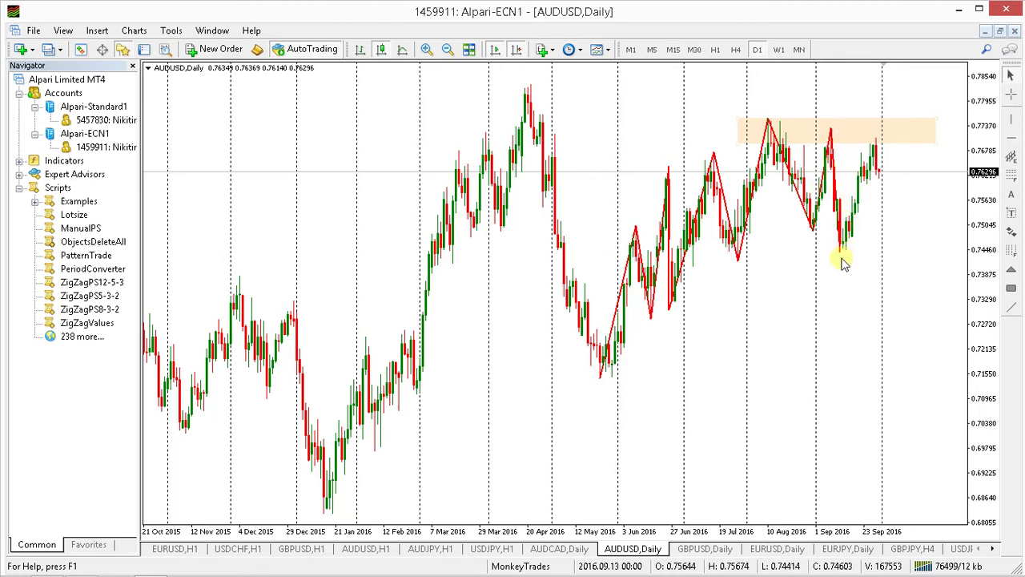
pyautogui.click(1010, 307)
pyautogui.moveTo(843, 253); pyautogui.dragTo(879, 138)
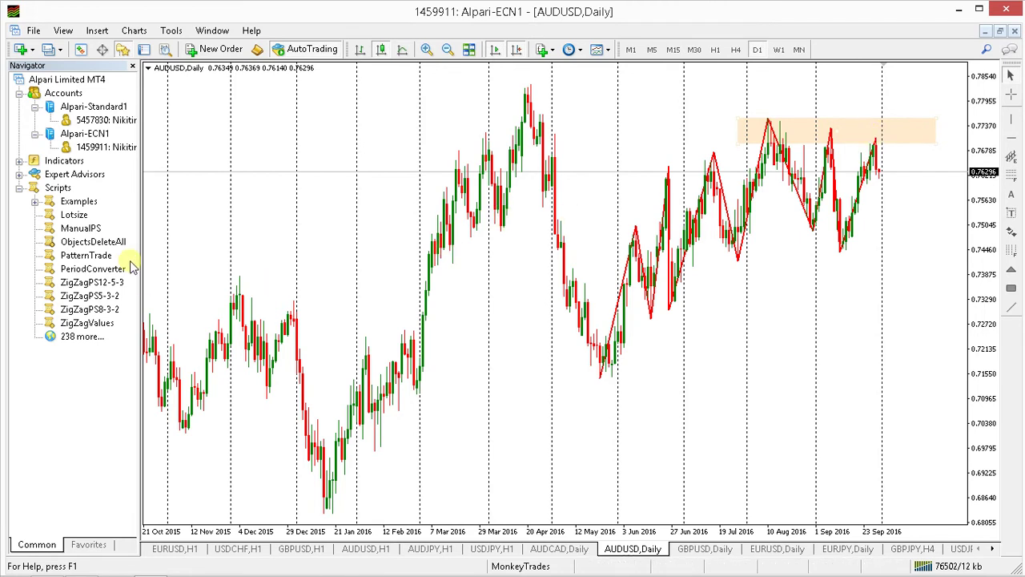
# Step: Clear the chart with the ObjectsDeleteAll script and draw a rectangle over the highs from 10 August past the latest candles
pyautogui.moveTo(108, 241); pyautogui.dragTo(568, 329)
pyautogui.click(1010, 287)
pyautogui.moveTo(771, 145); pyautogui.dragTo(939, 126)
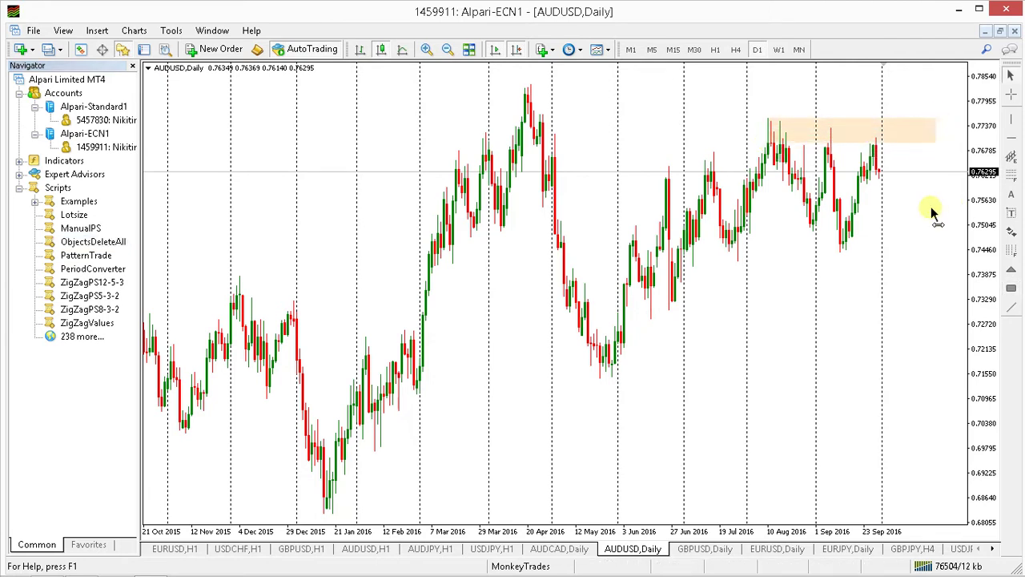
# Step: Sketch a projected price path with two trend lines, rising from the latest candle into the rectangle and falling below it
pyautogui.click(1011, 307)
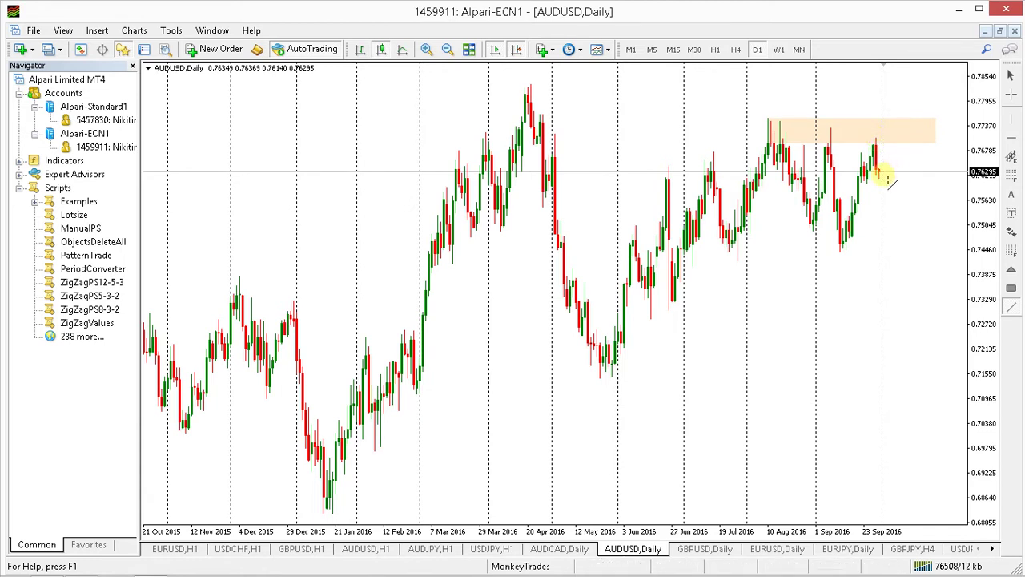
pyautogui.moveTo(884, 178); pyautogui.dragTo(897, 130)
pyautogui.click(1011, 307)
pyautogui.moveTo(900, 134); pyautogui.dragTo(920, 223)
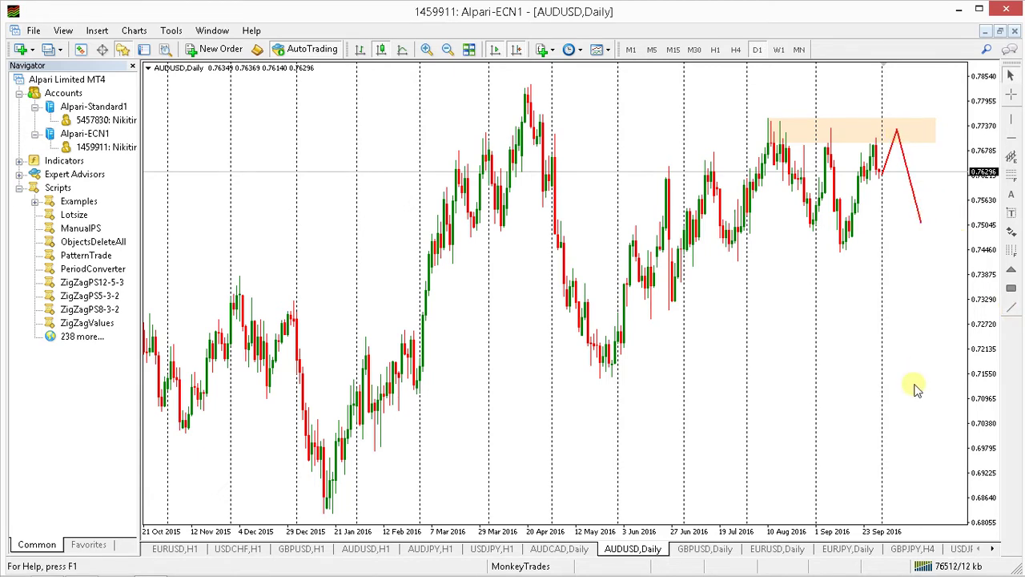
# Step: Clear the chart with the ObjectsDeleteAll script and place horizontal lines at 0.76012 and 0.76418
pyautogui.doubleClick(112, 244)
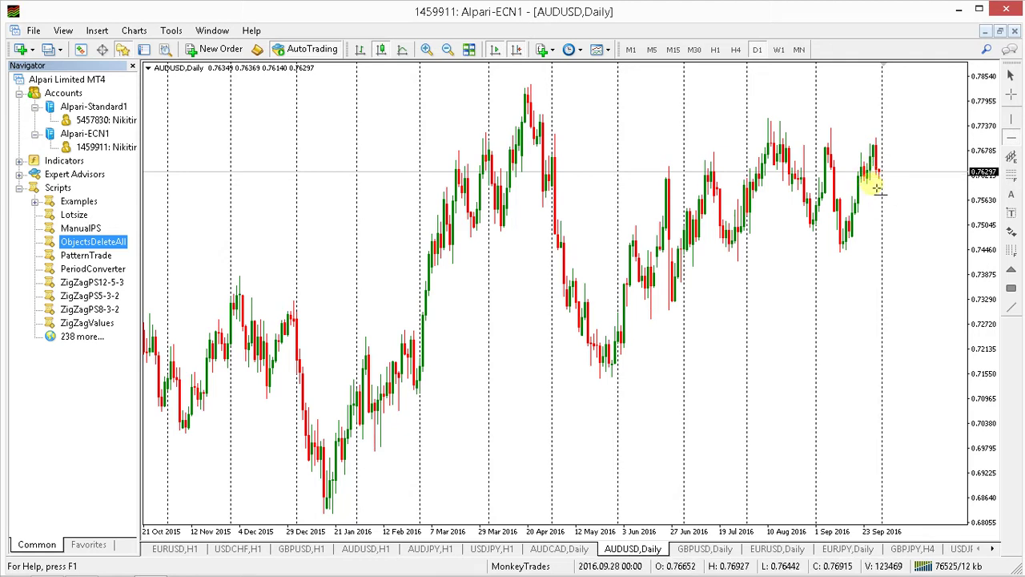
pyautogui.click(877, 184)
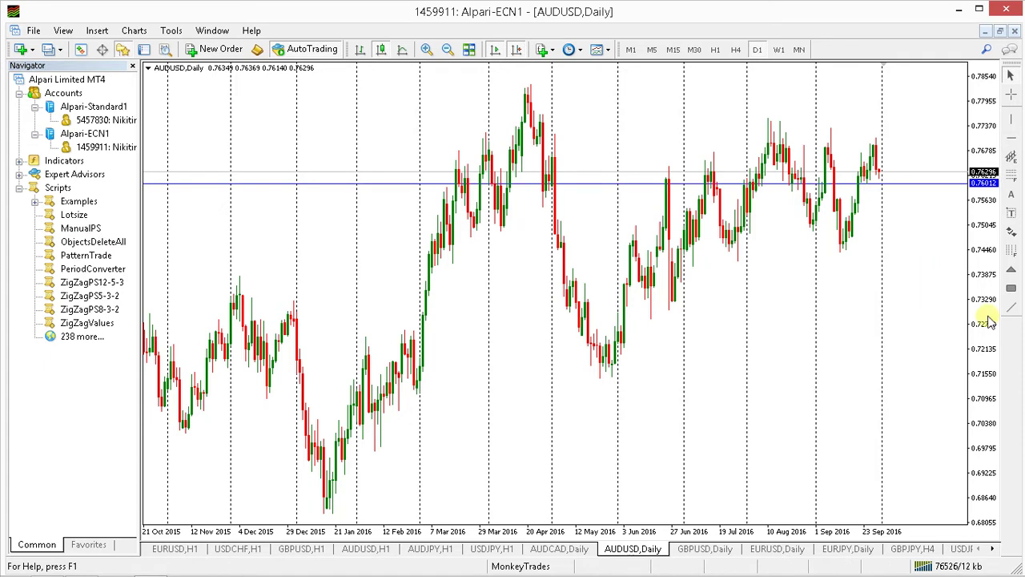
pyautogui.click(1011, 138)
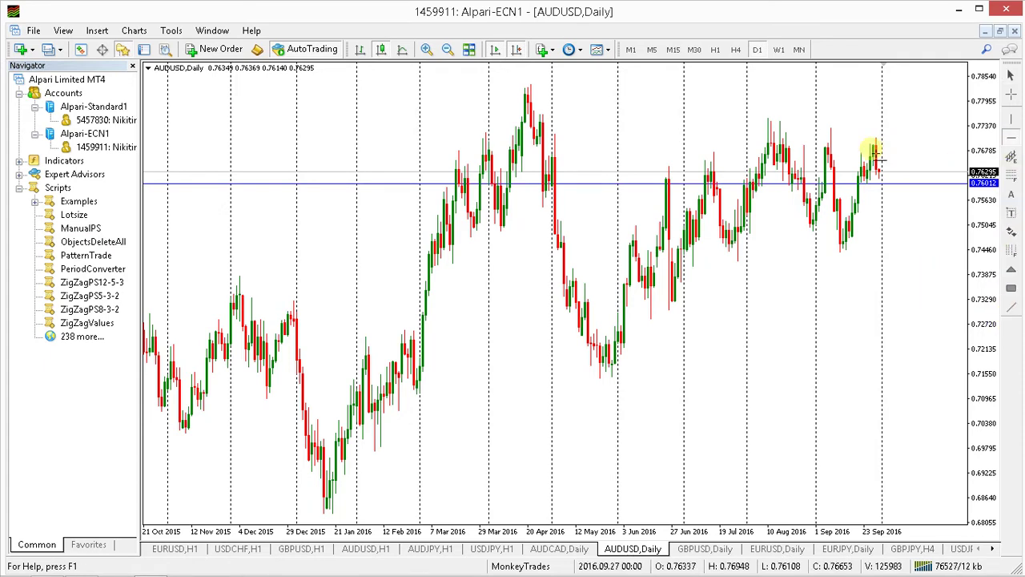
pyautogui.click(861, 167)
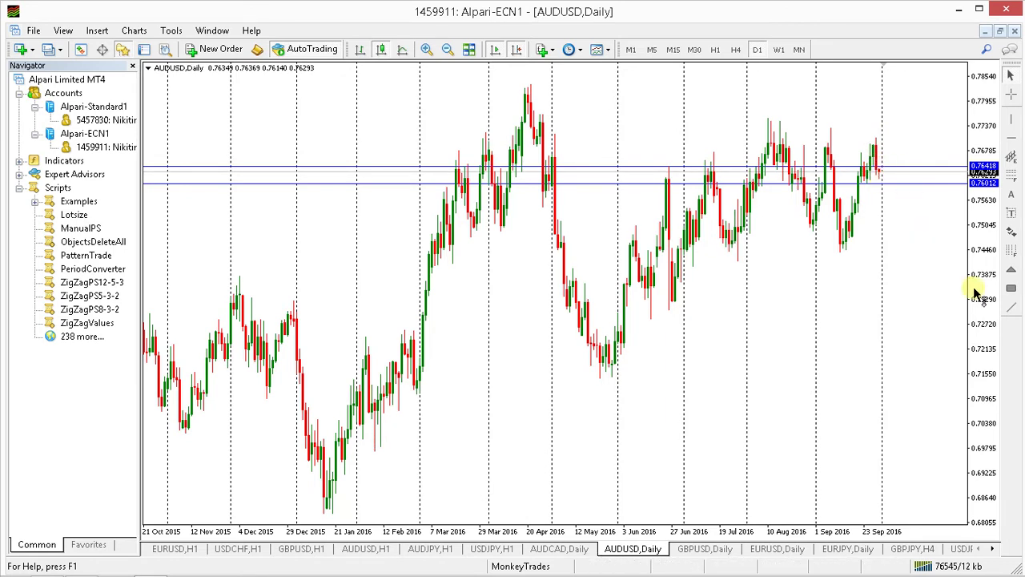
# Step: Draw a rectangle over the resistance zone of about 0.7755 to 0.7692, from the 10 August high past the latest candles
pyautogui.click(1012, 307)
pyautogui.moveTo(877, 165)
pyautogui.mouseDown()
pyautogui.moveTo(887, 180)
pyautogui.moveTo(916, 69)
pyautogui.moveTo(895, 175)
pyautogui.mouseUp()
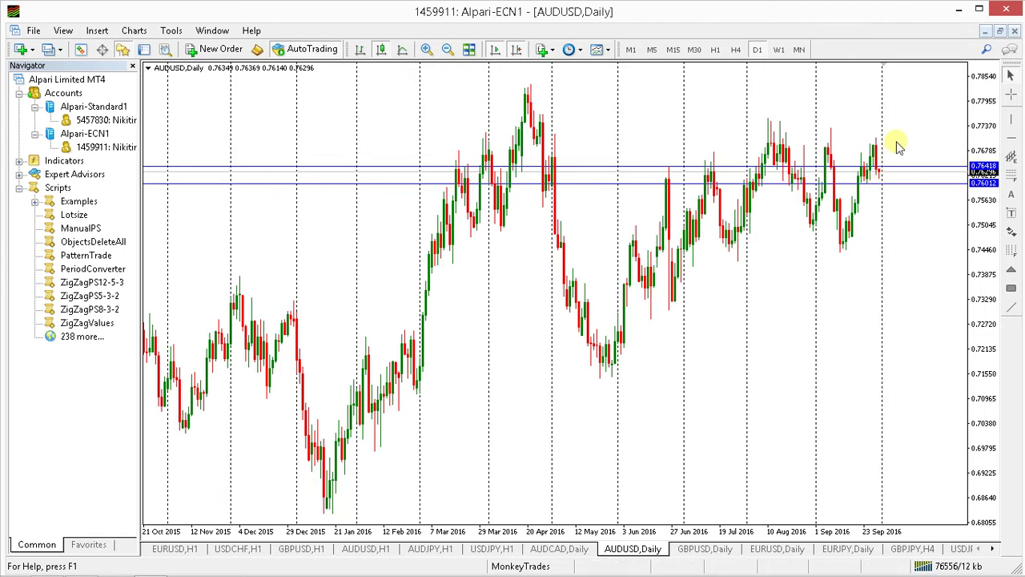
pyautogui.click(1010, 287)
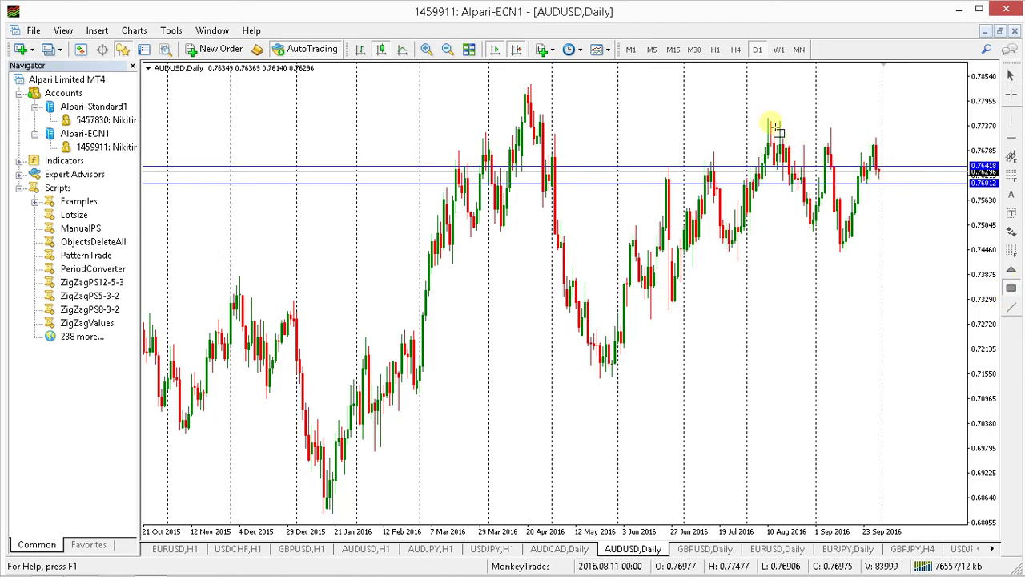
pyautogui.moveTo(769, 122); pyautogui.dragTo(921, 154)
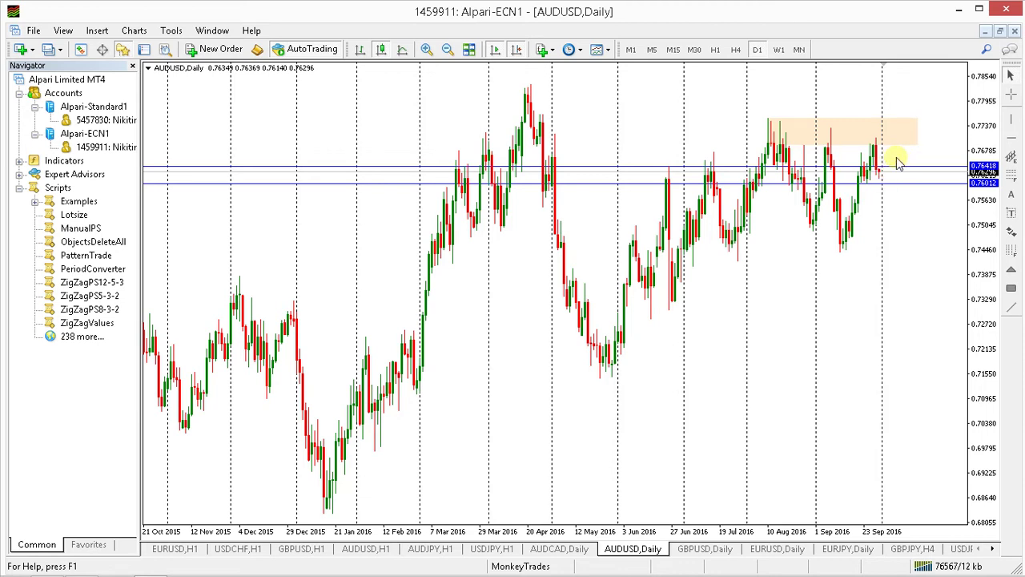
# Step: Switch the chart to the H4 timeframe and try a trend line just below the 0.76012 level
pyautogui.click(735, 50)
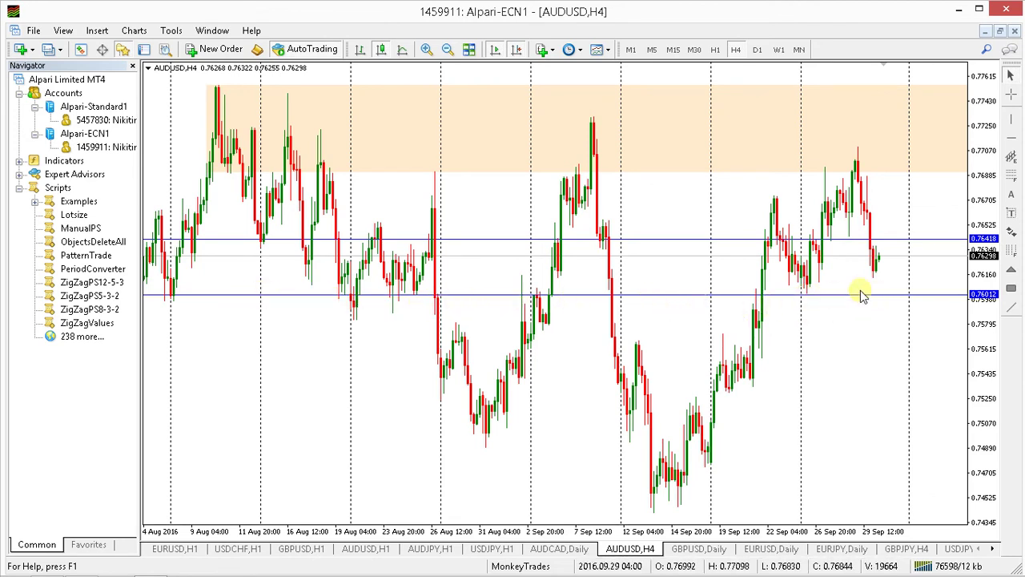
pyautogui.click(1010, 306)
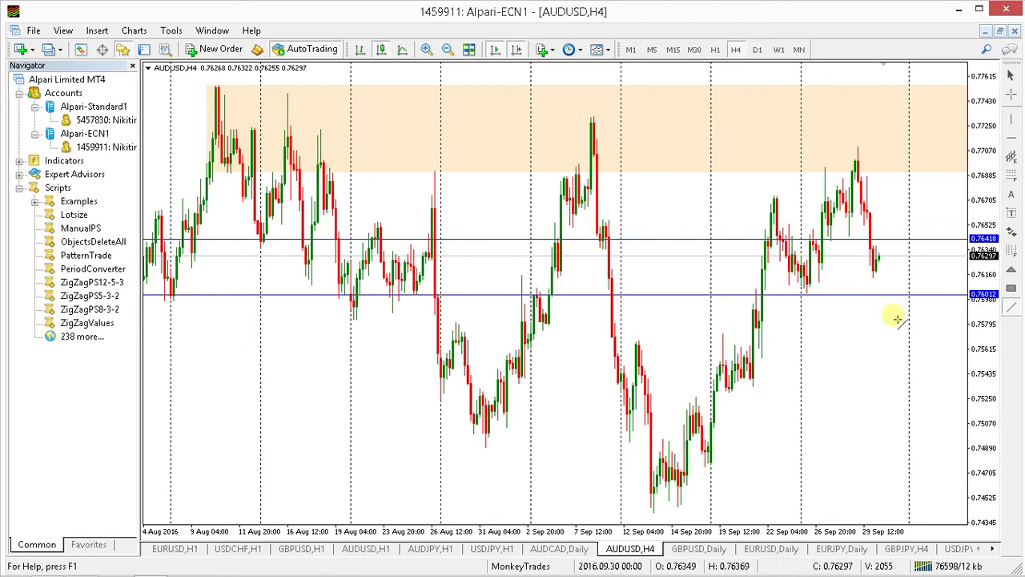
pyautogui.moveTo(855, 324); pyautogui.dragTo(928, 323)
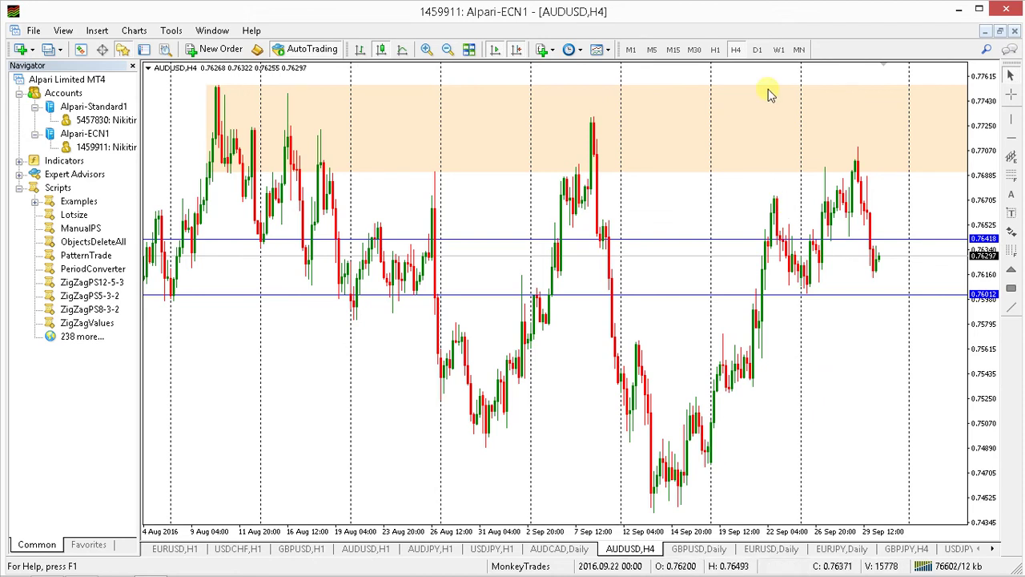
# Step: Switch the chart to H1 and trace the swings from the 21 September low to the 29 September high with five trend lines
pyautogui.click(715, 50)
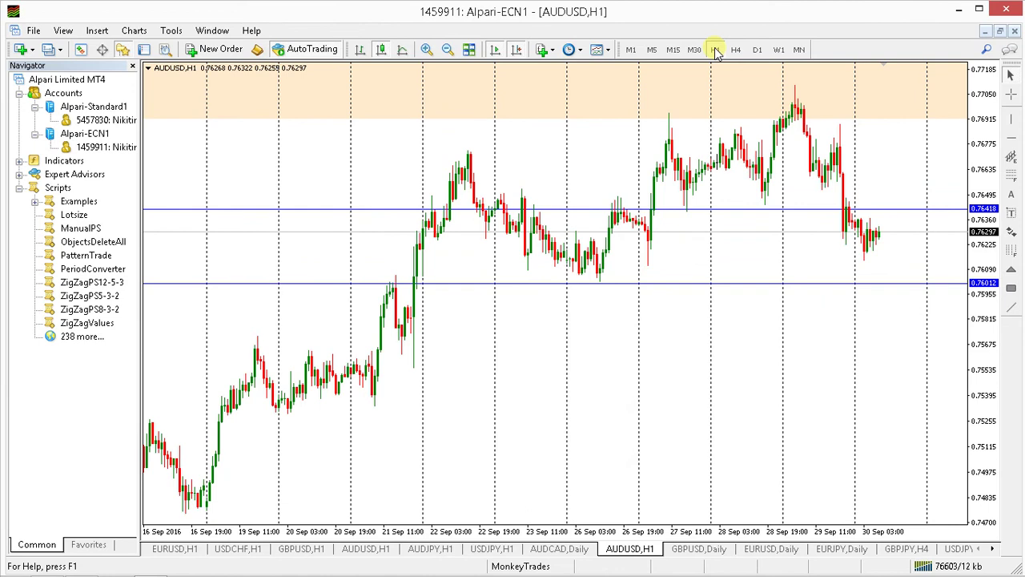
pyautogui.click(1011, 307)
pyautogui.moveTo(414, 366)
pyautogui.mouseDown()
pyautogui.moveTo(474, 146)
pyautogui.moveTo(601, 258)
pyautogui.moveTo(606, 287)
pyautogui.moveTo(632, 174)
pyautogui.moveTo(666, 118)
pyautogui.moveTo(691, 218)
pyautogui.moveTo(729, 147)
pyautogui.moveTo(798, 88)
pyautogui.mouseUp()
pyautogui.click(1009, 304)
pyautogui.click(1011, 307)
pyautogui.click(1012, 311)
pyautogui.click(1012, 309)
pyautogui.middleClick(695, 104)
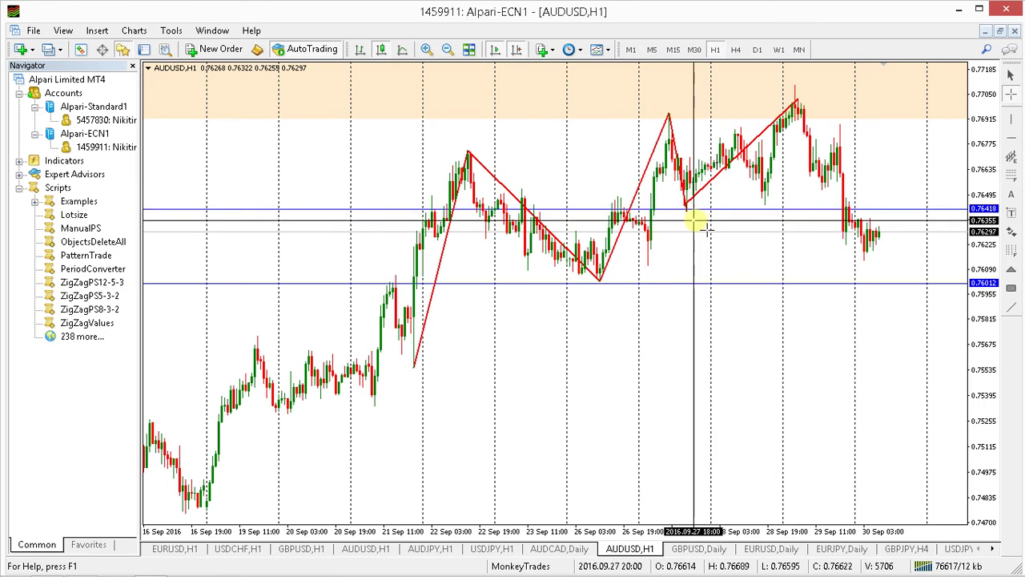
pyautogui.middleClick(791, 443)
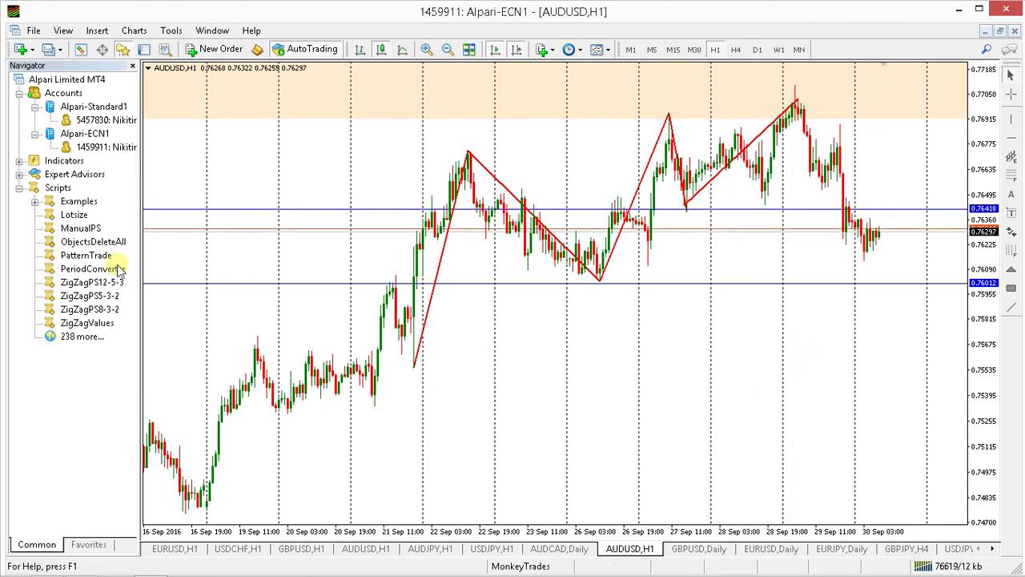
# Step: Clear the chart with the ObjectsDeleteAll script and draw a trend line from the 26 September low to the 29 September high
pyautogui.doubleClick(108, 242)
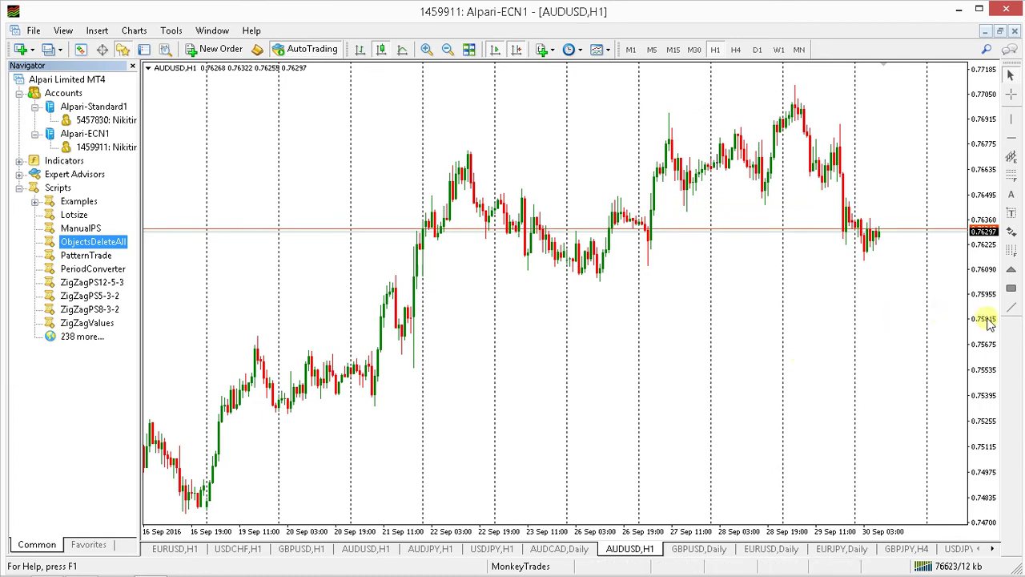
pyautogui.click(1010, 307)
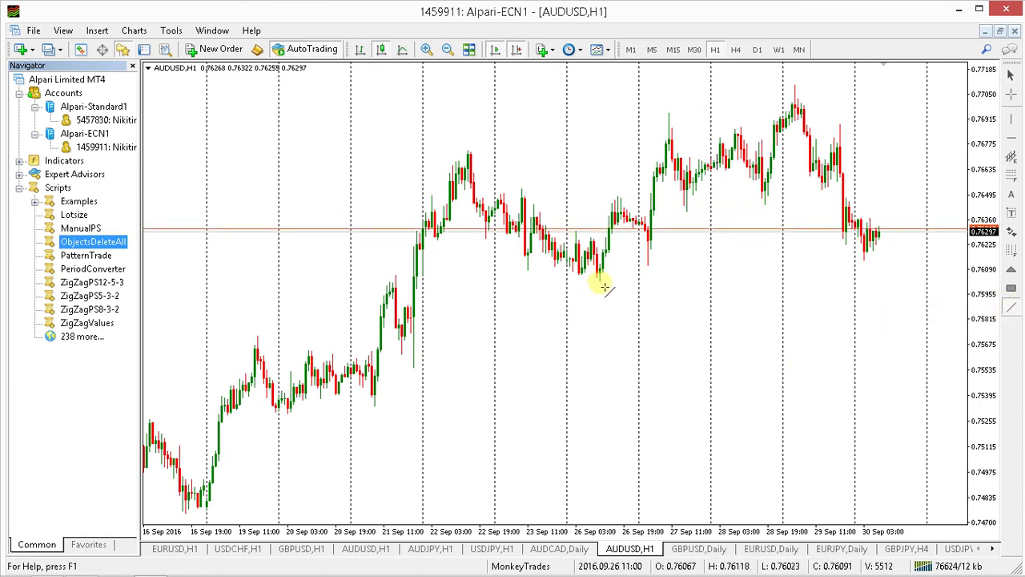
pyautogui.moveTo(600, 280); pyautogui.dragTo(795, 88)
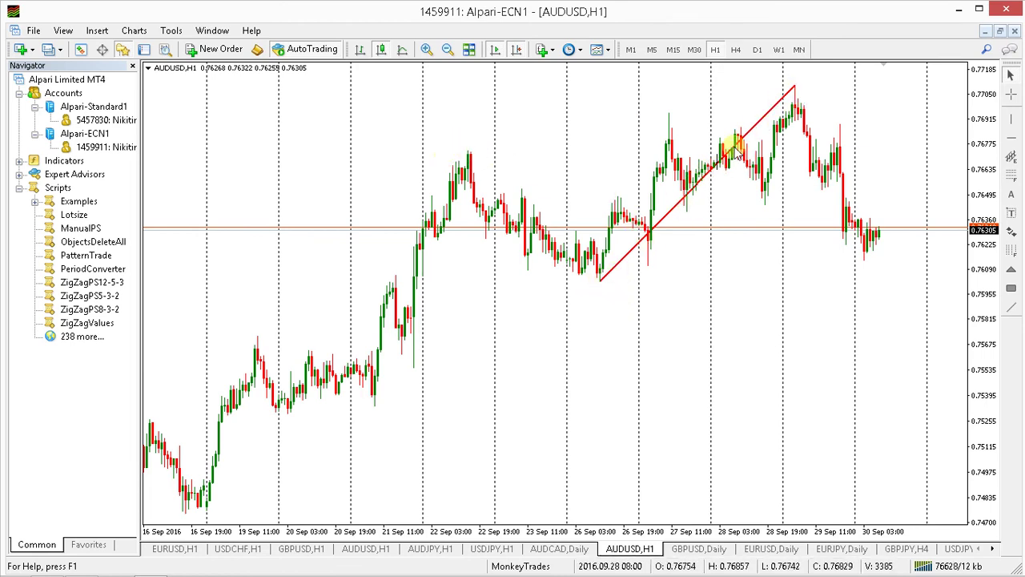
# Step: Add trend lines from the 29 September peak to the next swing low and the following high, and run the ManualPS script on them
pyautogui.click(1013, 307)
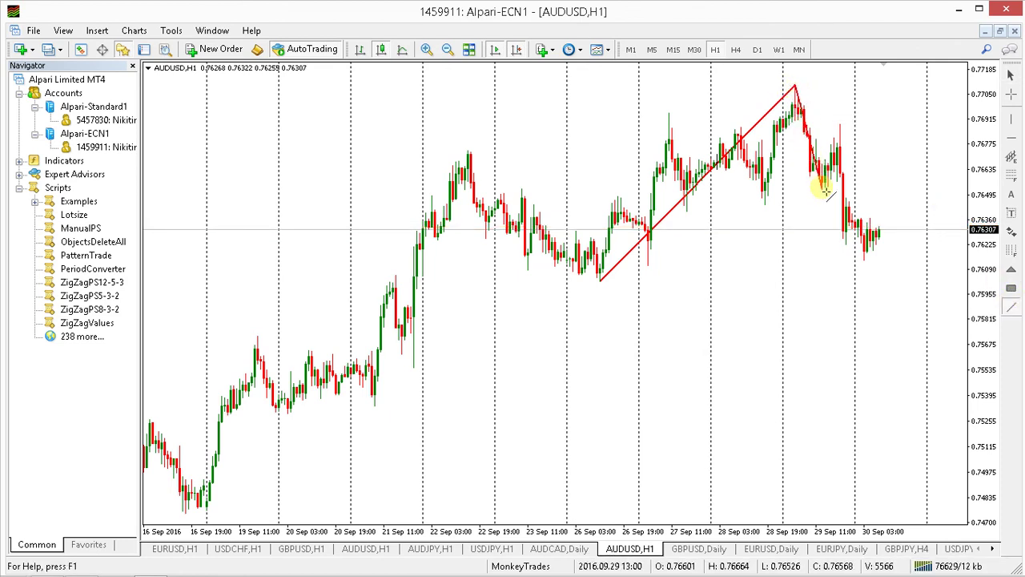
pyautogui.press('Escape')
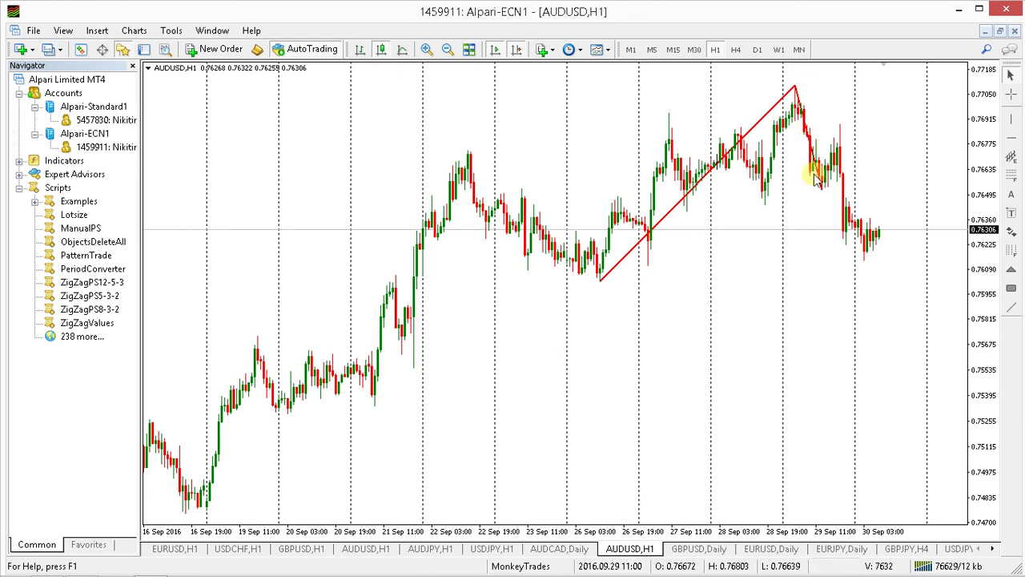
pyautogui.click(1011, 310)
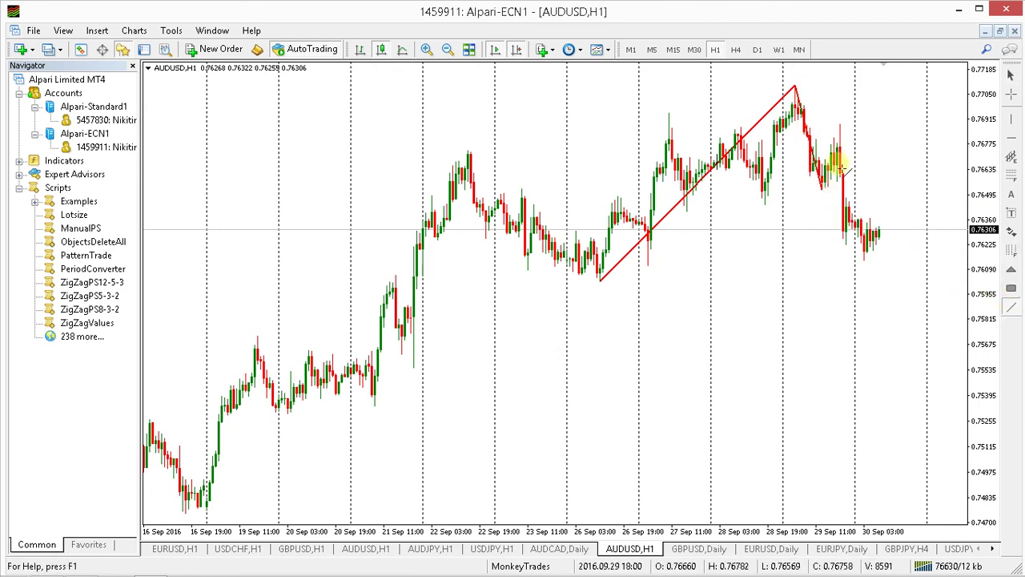
pyautogui.moveTo(822, 189); pyautogui.dragTo(841, 127)
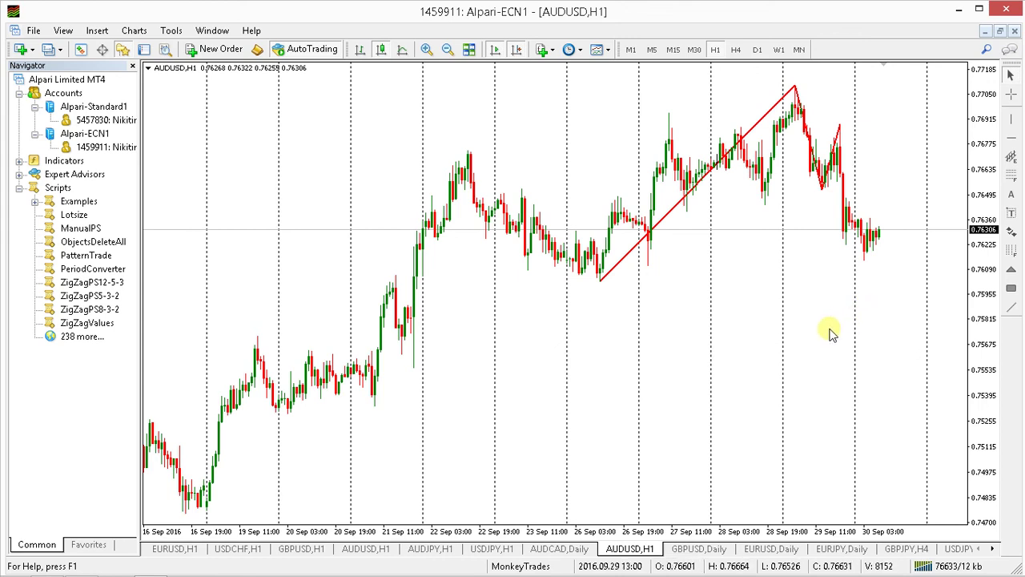
pyautogui.doubleClick(90, 230)
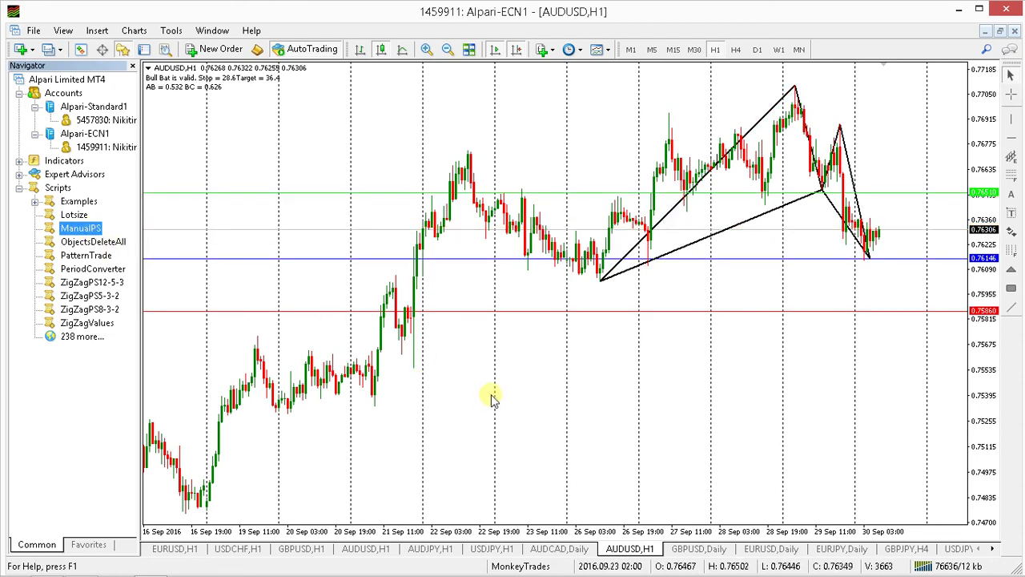
# Step: Sketch the expected price path with trend lines from the latest candle down to the 0.76146 level and up to the 0.76510 level
pyautogui.moveTo(867, 254); pyautogui.dragTo(868, 266)
pyautogui.click(1011, 307)
pyautogui.moveTo(878, 228); pyautogui.dragTo(899, 193)
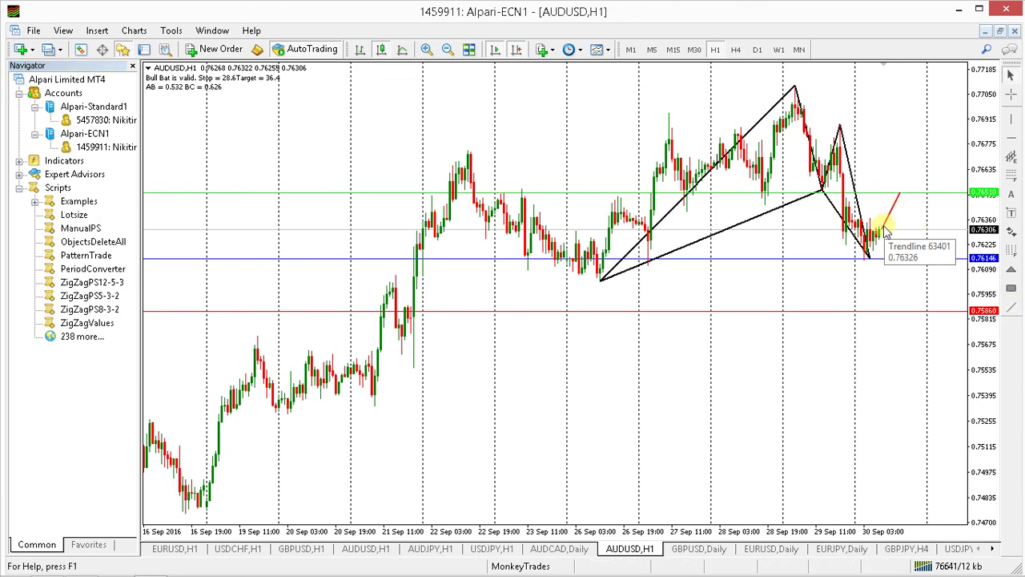
pyautogui.moveTo(885, 230); pyautogui.dragTo(884, 264)
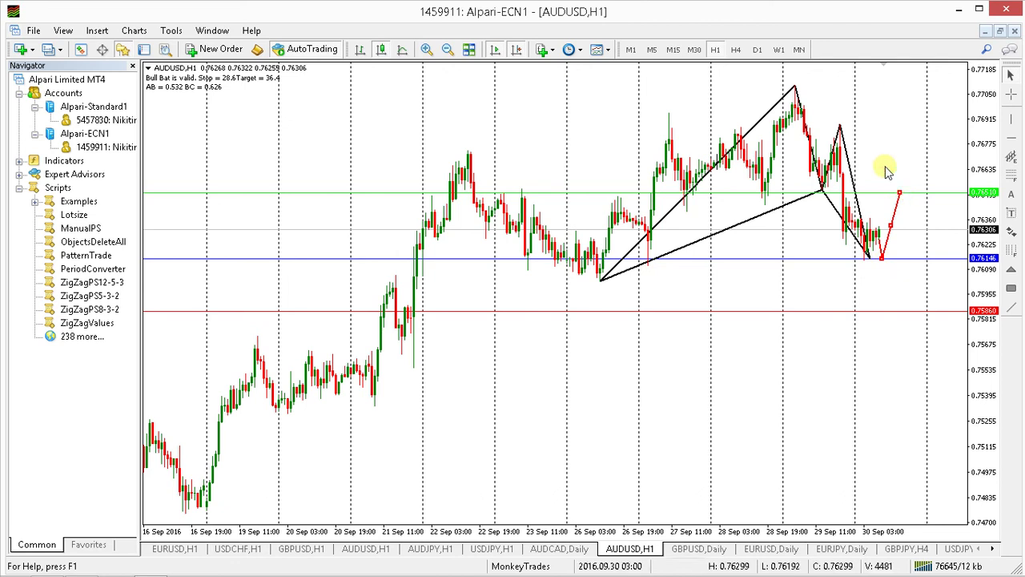
# Step: Examine the pattern levels on the Daily timeframe and return the chart to H1
pyautogui.click(757, 49)
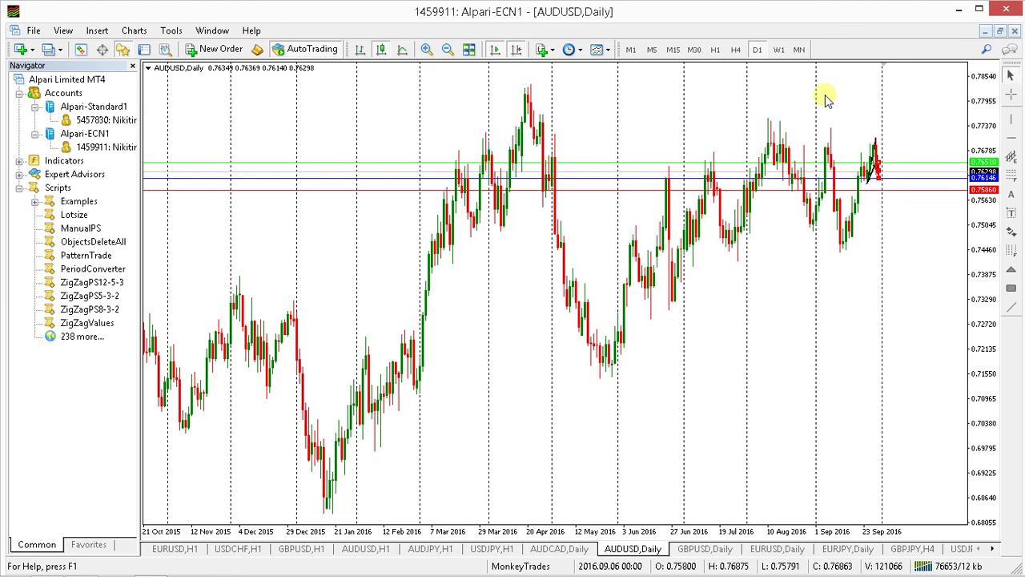
pyautogui.click(715, 49)
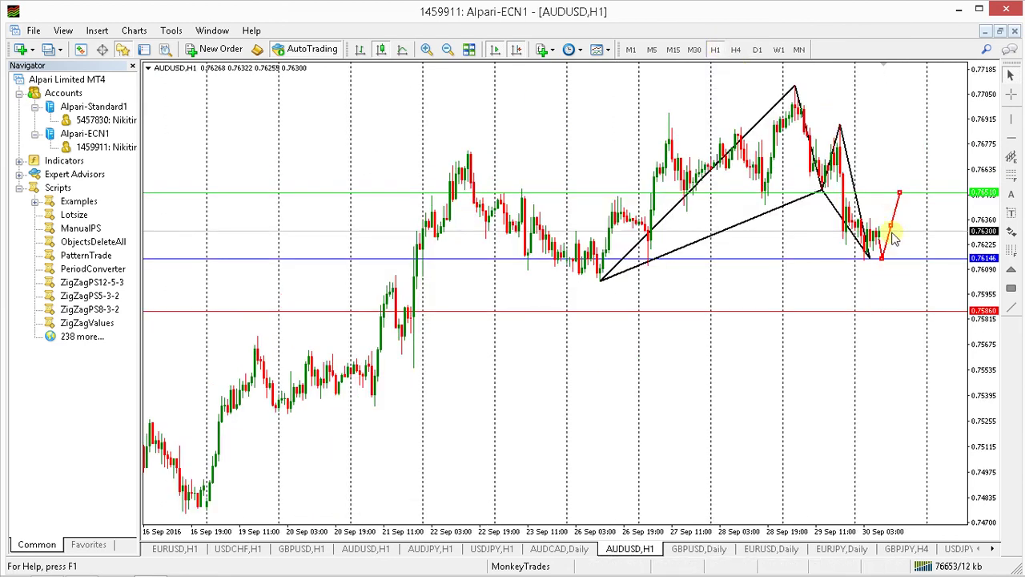